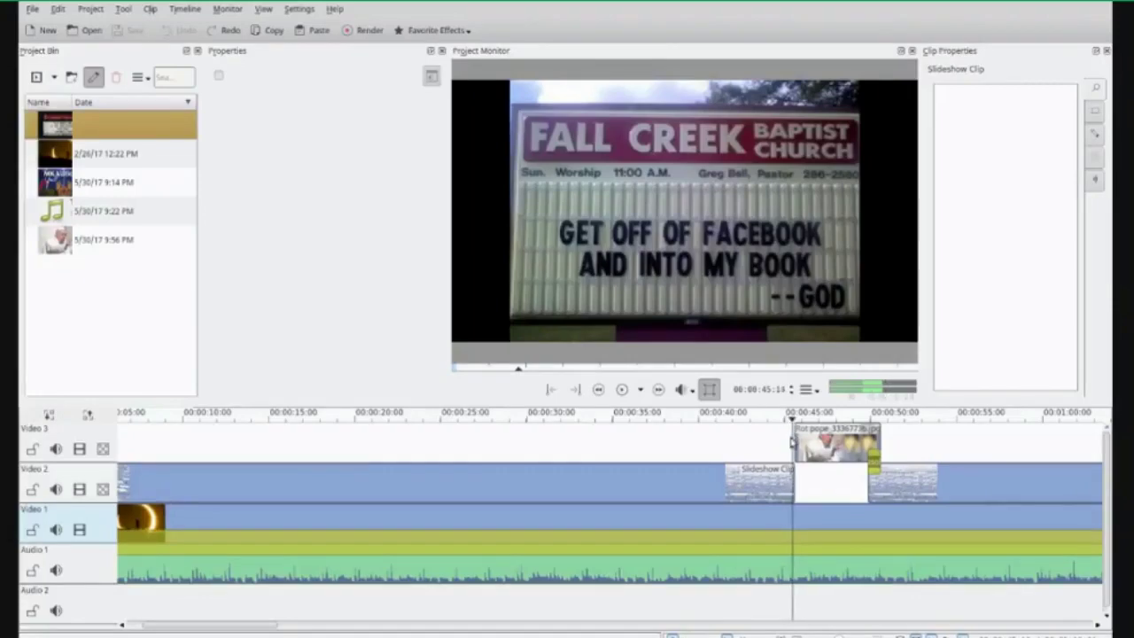
Step: Compare the preview frames just before the pope image clip on Video 3, at its start and at its end
key("Left")
key("Left")
key("Left")
key("Left")
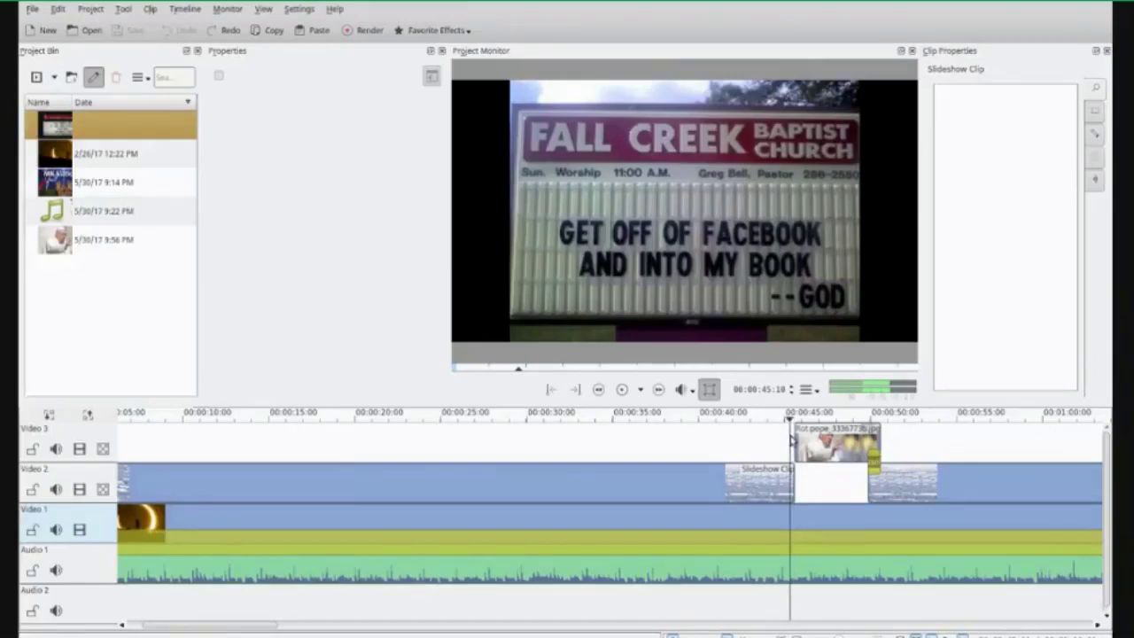
left_click(796, 440)
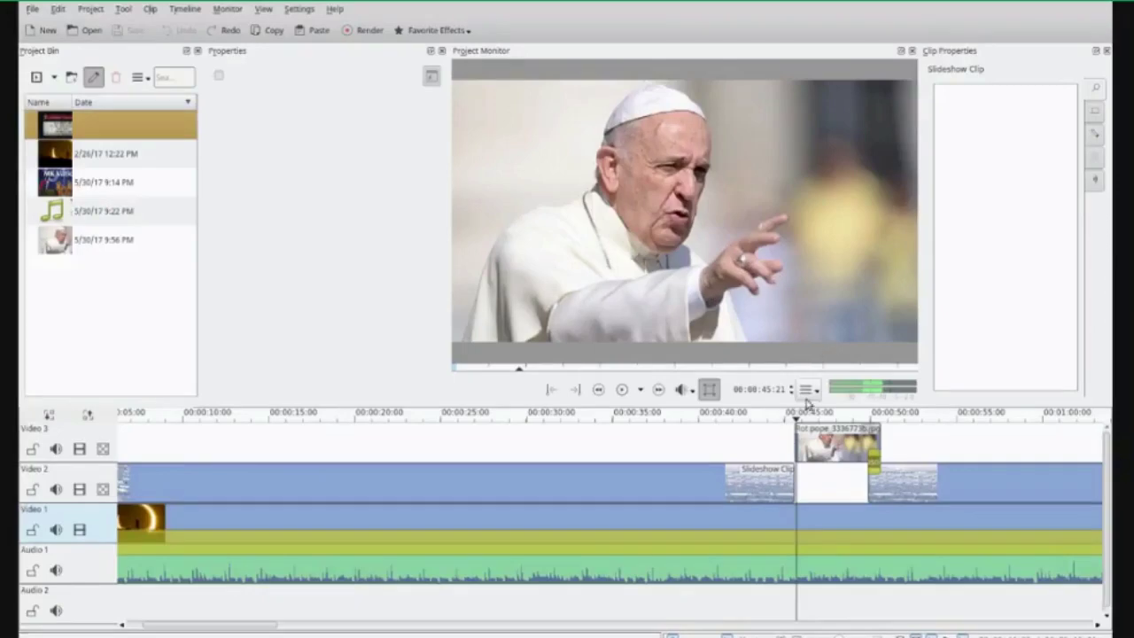
left_click_drag(800, 441, 870, 449)
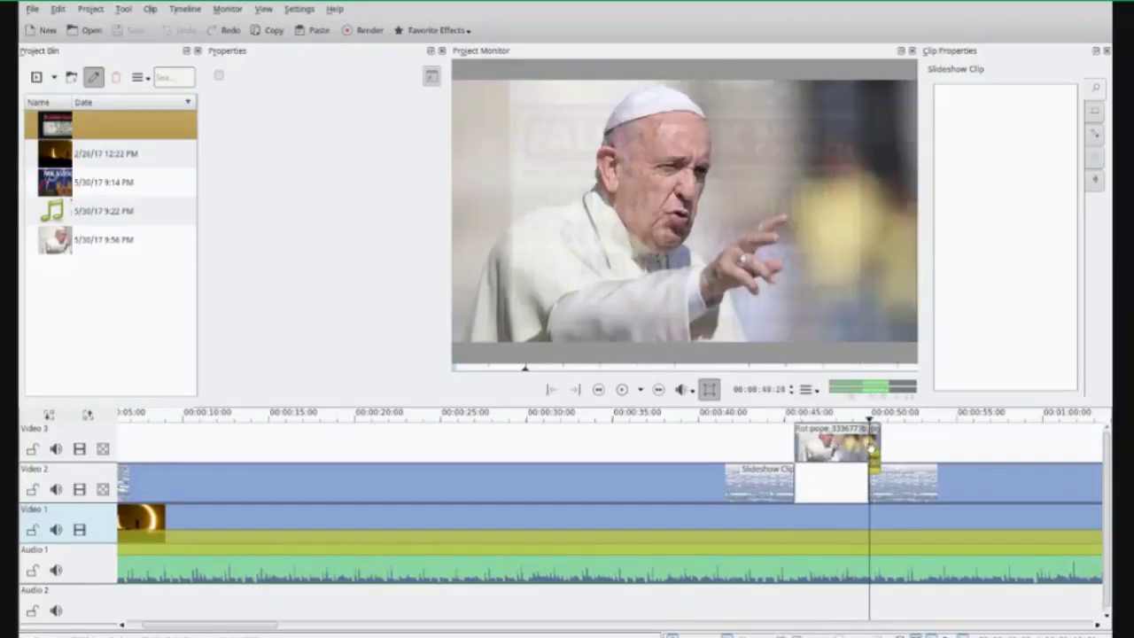
left_click(789, 443)
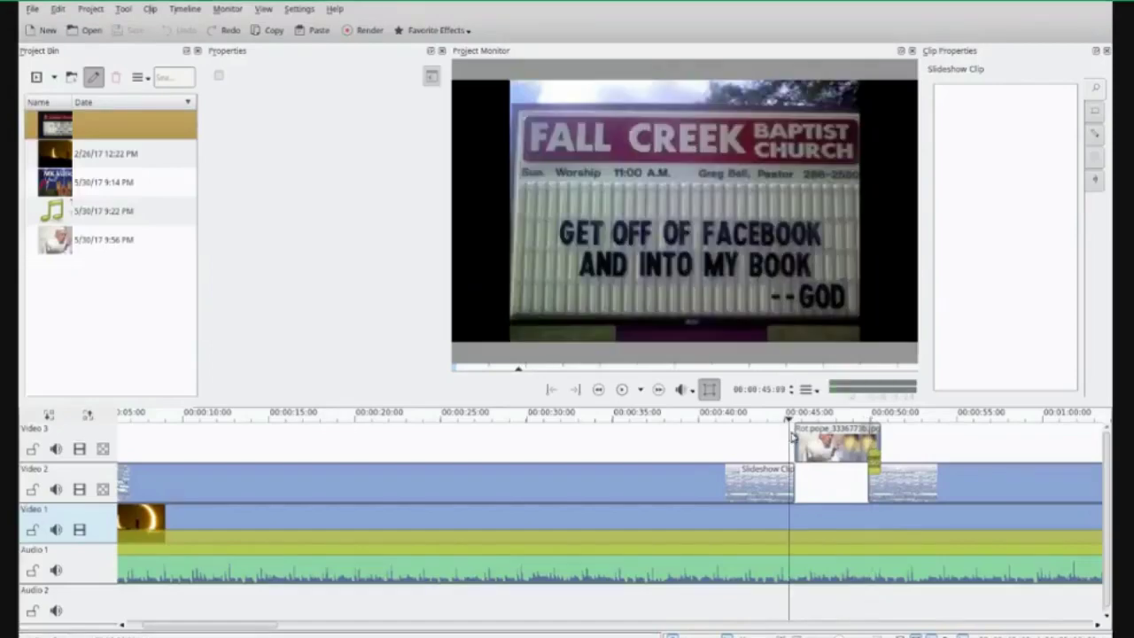
left_click(796, 440)
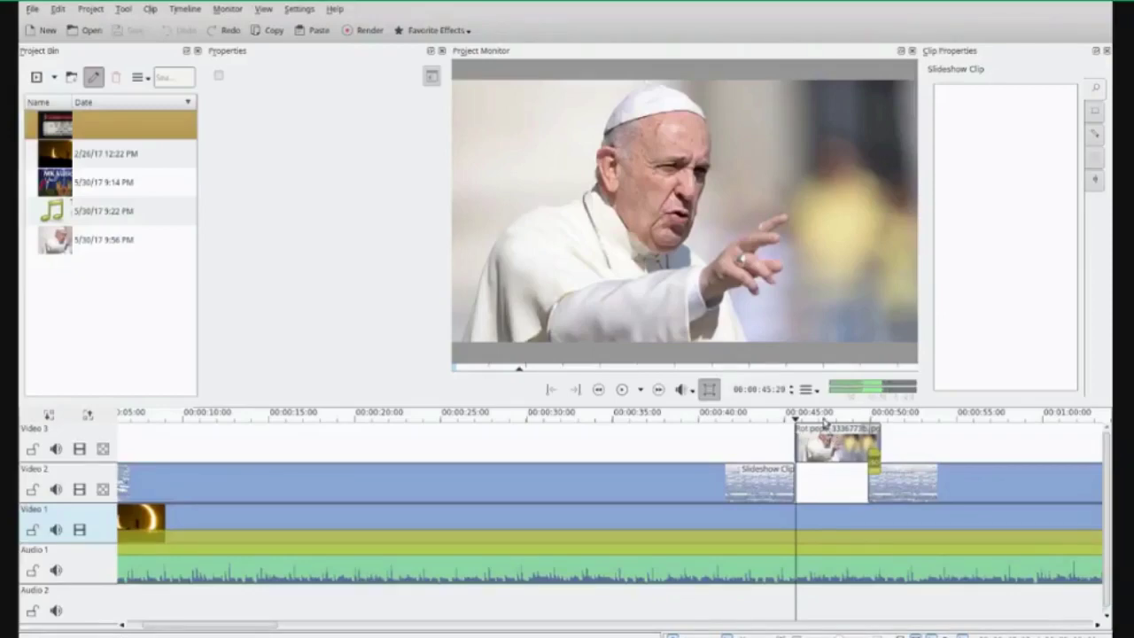
Step: Step back frame by frame to 00:00:45:10 across the cut between the church sign slide and the pope image
key("Left")
key("Left")
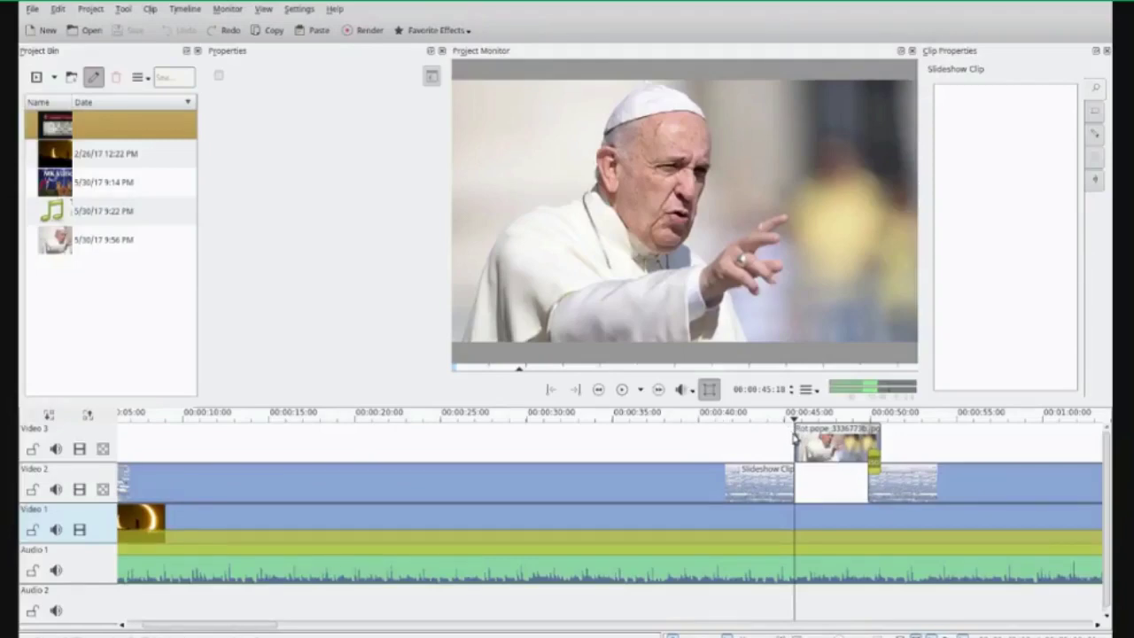
key("Left")
key("Left")
key("Left")
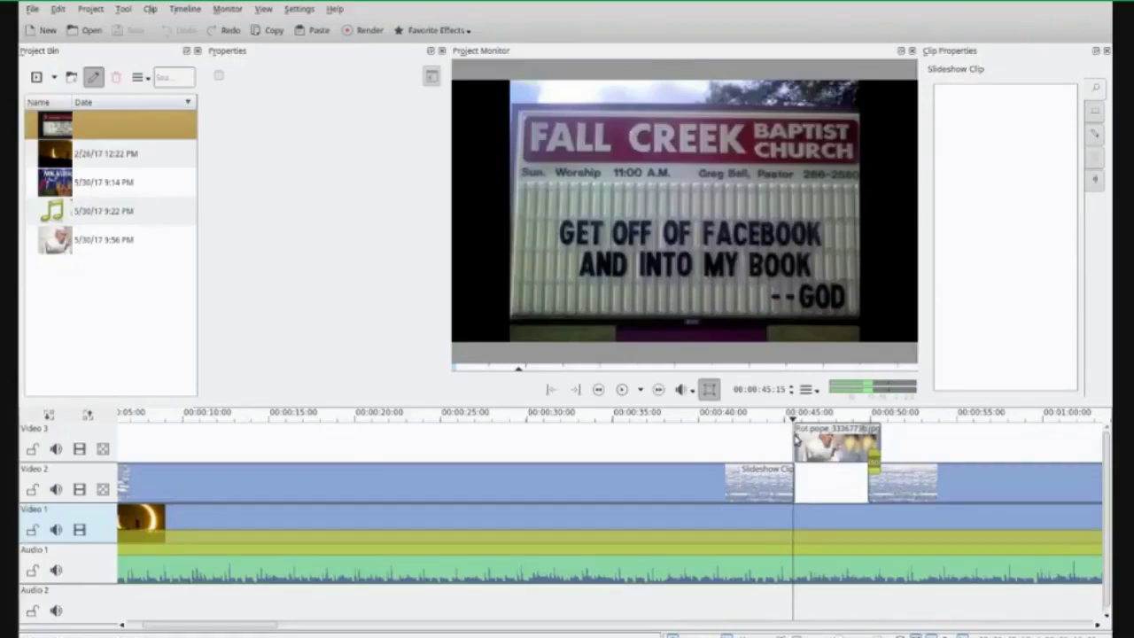
key("Left")
key("Left")
key("Left")
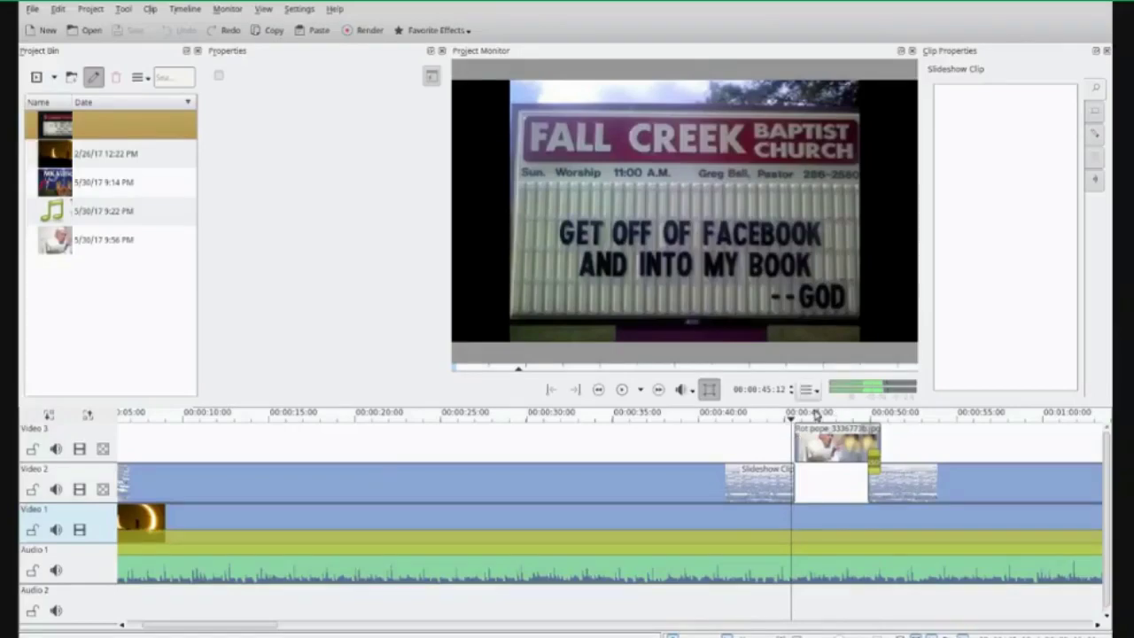
key("Left")
key("Left")
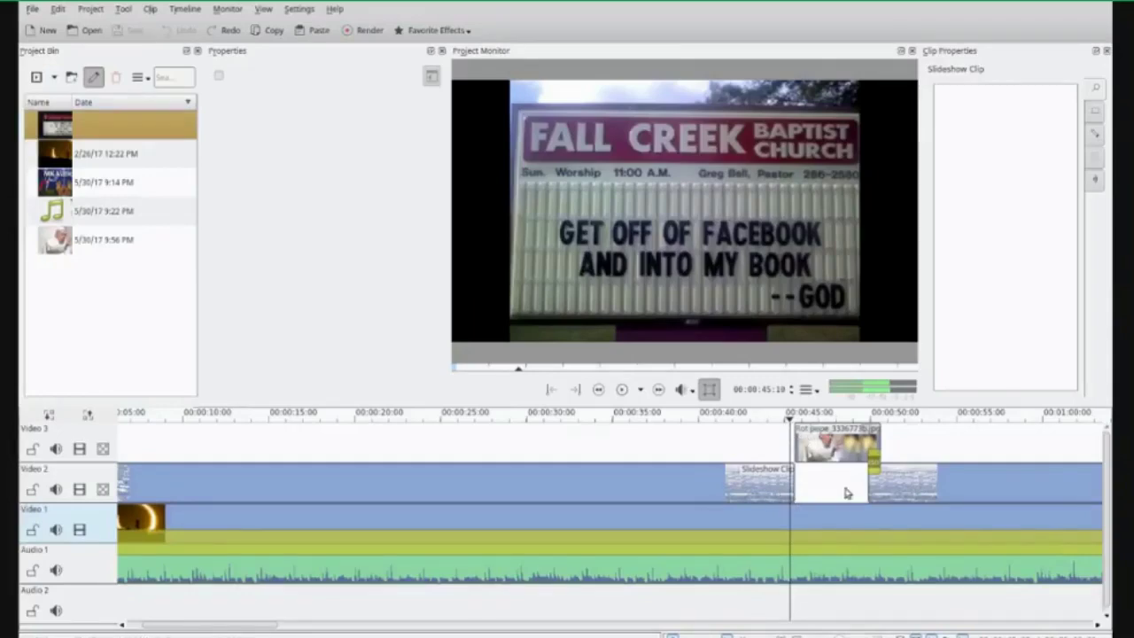
Step: Inspect the slideshow frames leading up to the pope image, from 00:00:45:00 back to 00:00:44:20
scroll(695, 515, "down", 2)
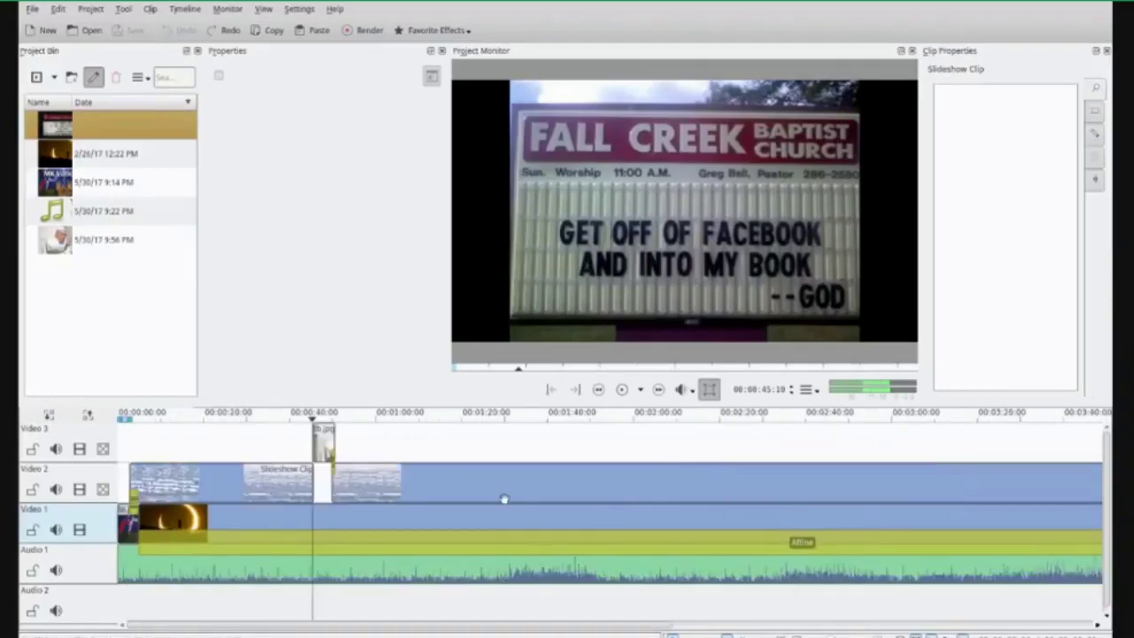
left_click(312, 437)
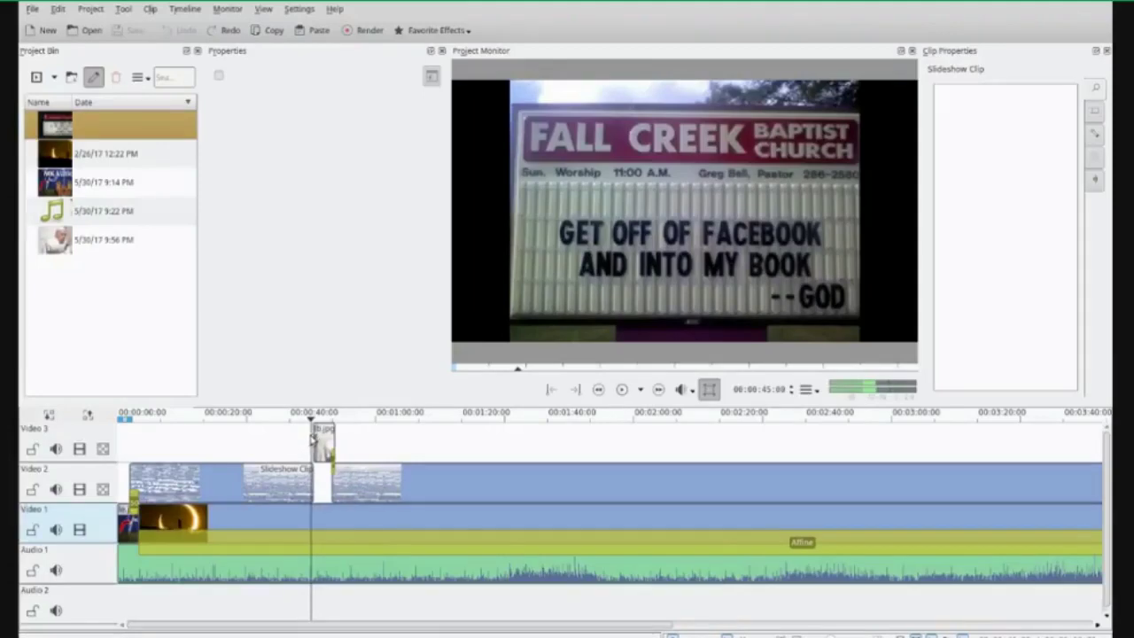
key("Left")
key("Left")
key("Left")
key("Left")
key("Left")
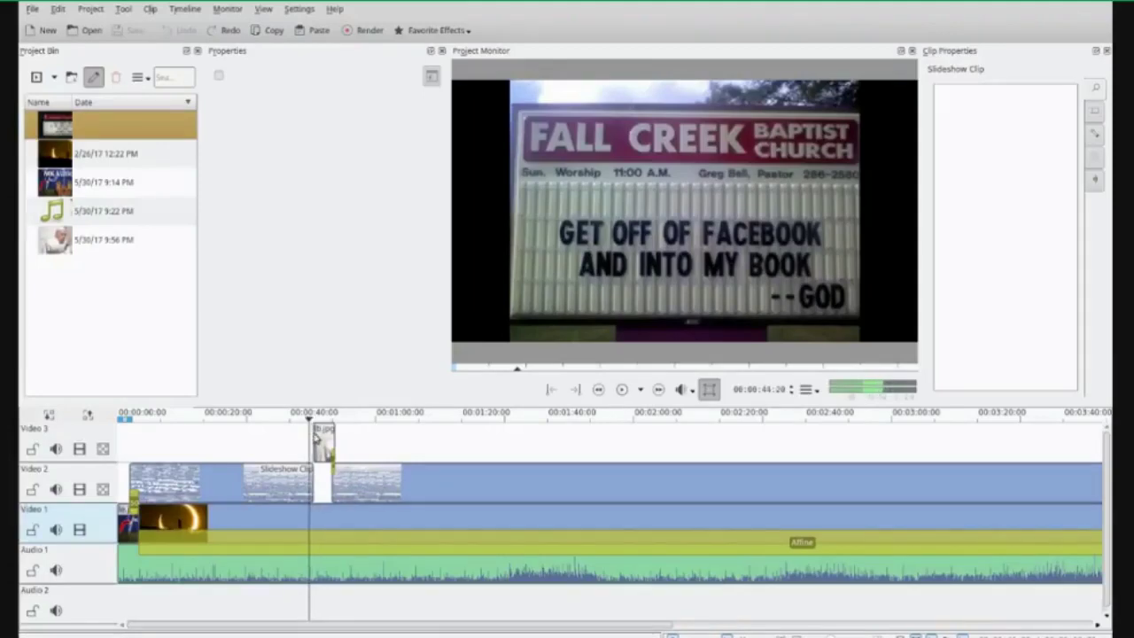
Step: Play the project from 00:00:46:06 in the pope image through the church sign slides that follow it
left_click(316, 434)
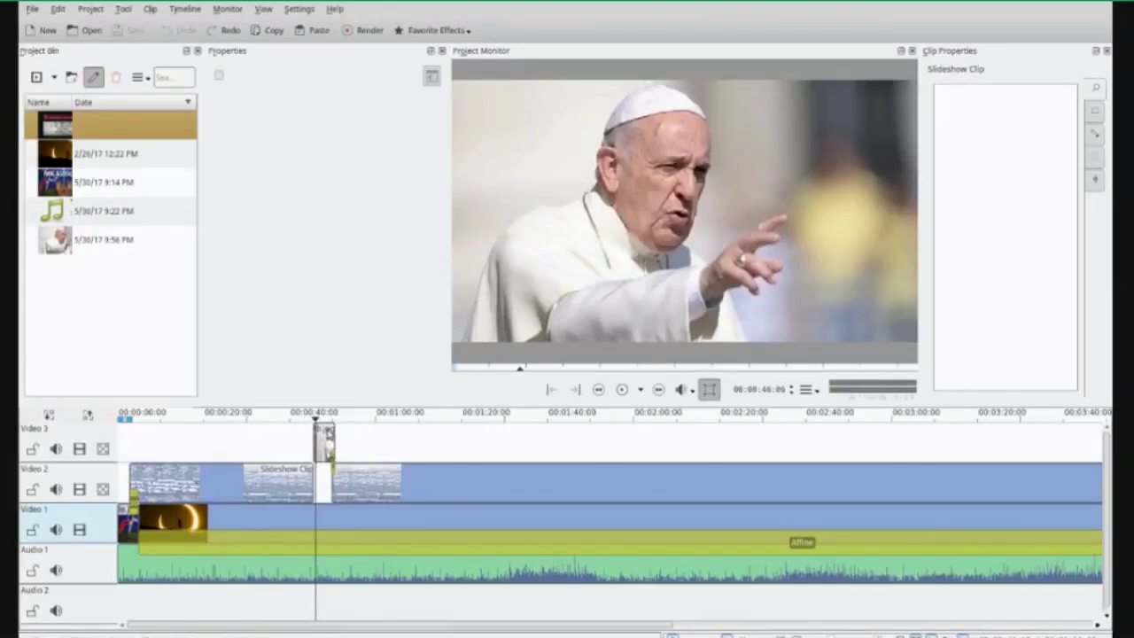
key("space")
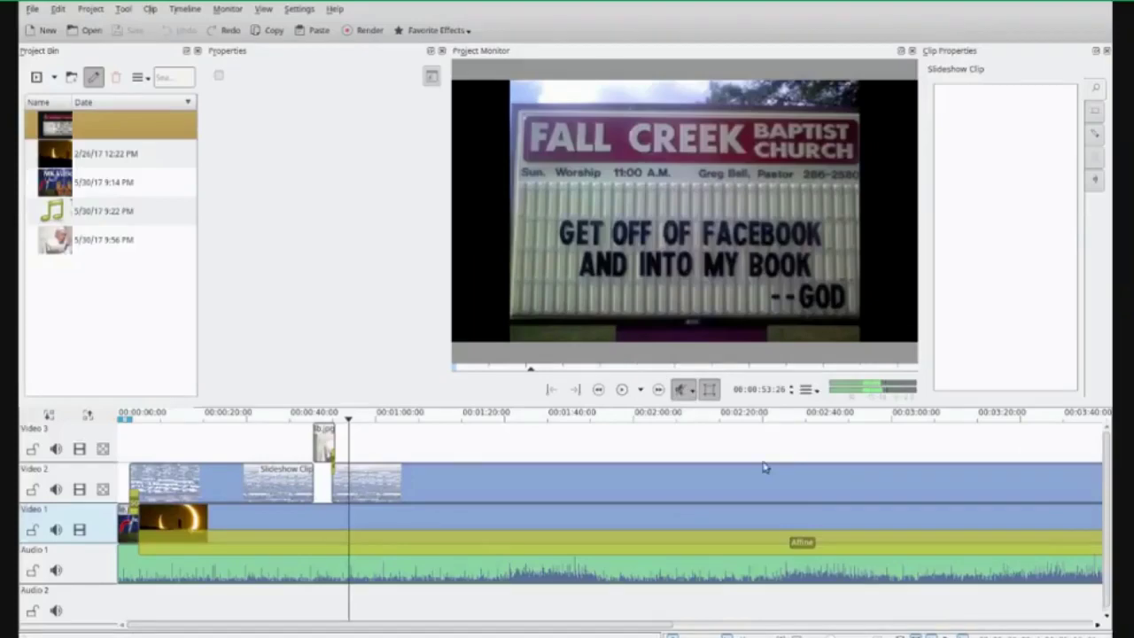
key("space")
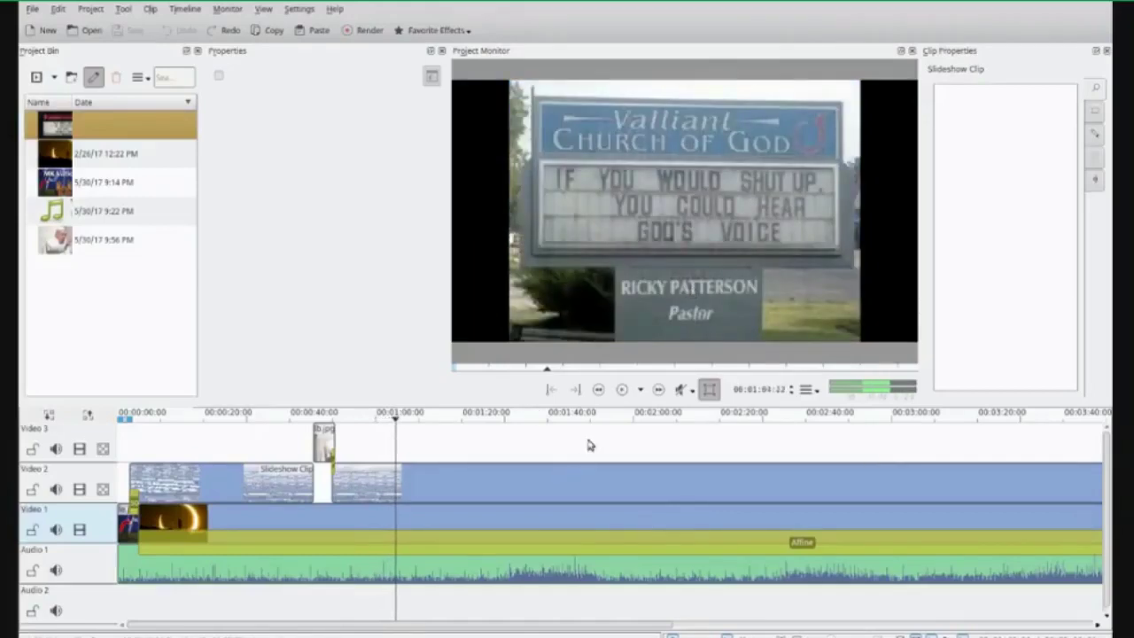
Step: Unmute the project monitor audio and play the slideshow from 00:01:00:18 to the next church sign slide
left_click(380, 438)
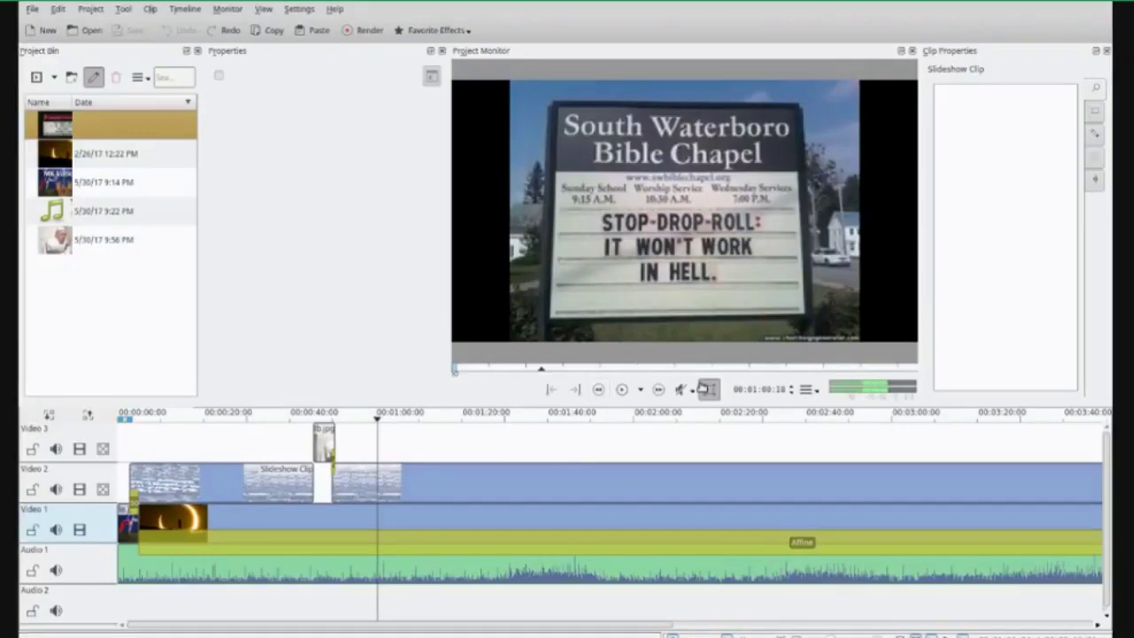
left_click(681, 390)
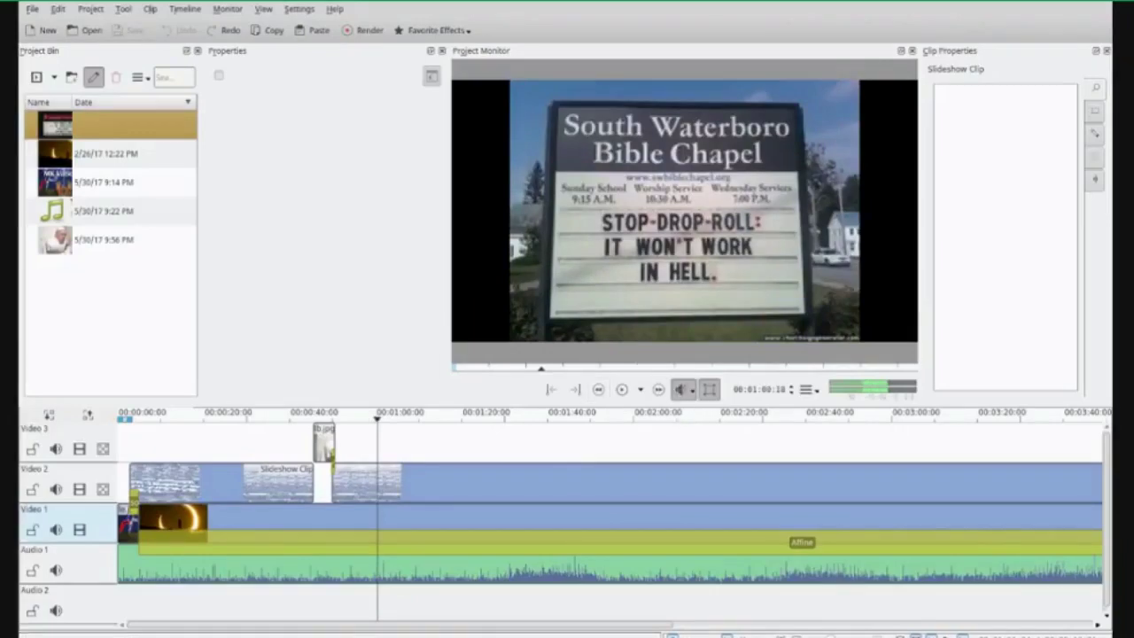
key("space")
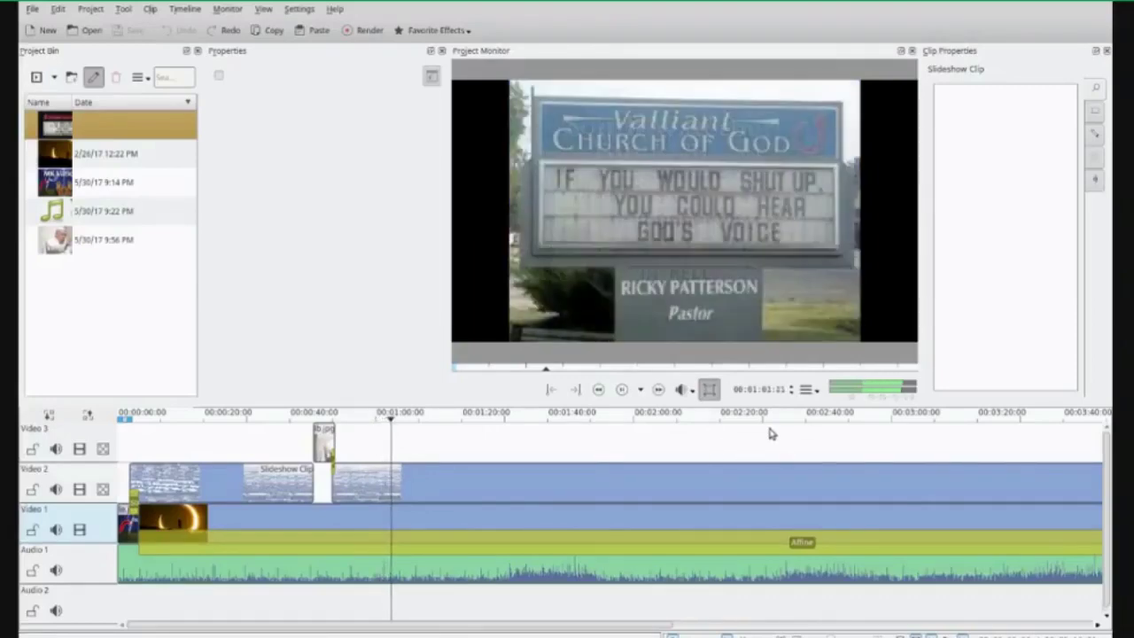
left_click(651, 315)
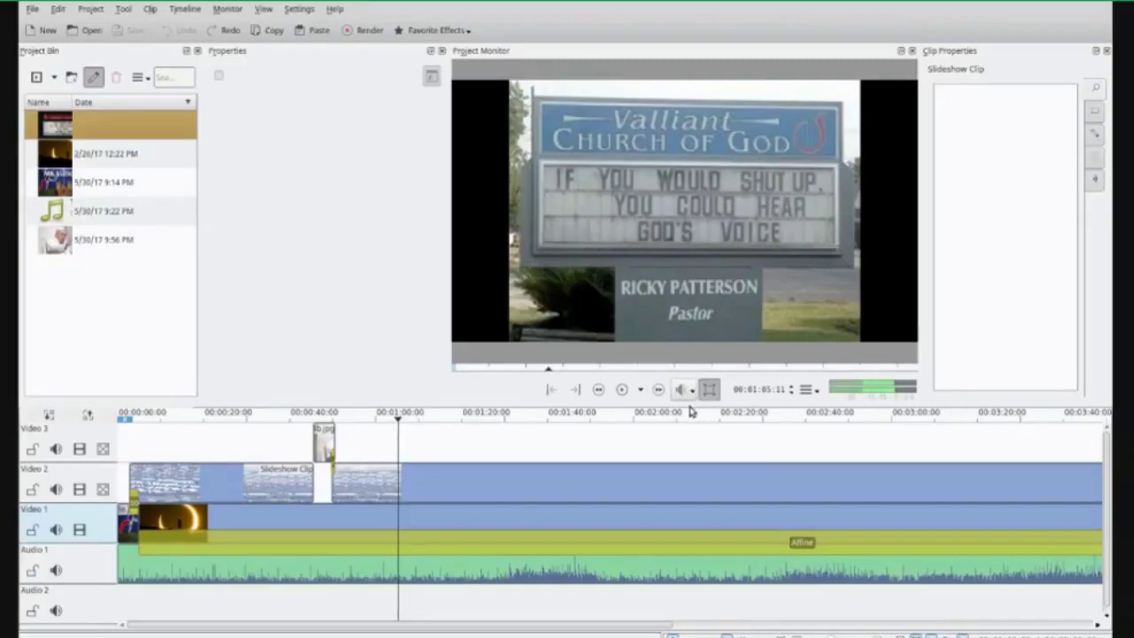
Step: Compare slideshow frames near 00:01:02 and 00:02:10, and preview playback from about 00:02:07
left_click(675, 433)
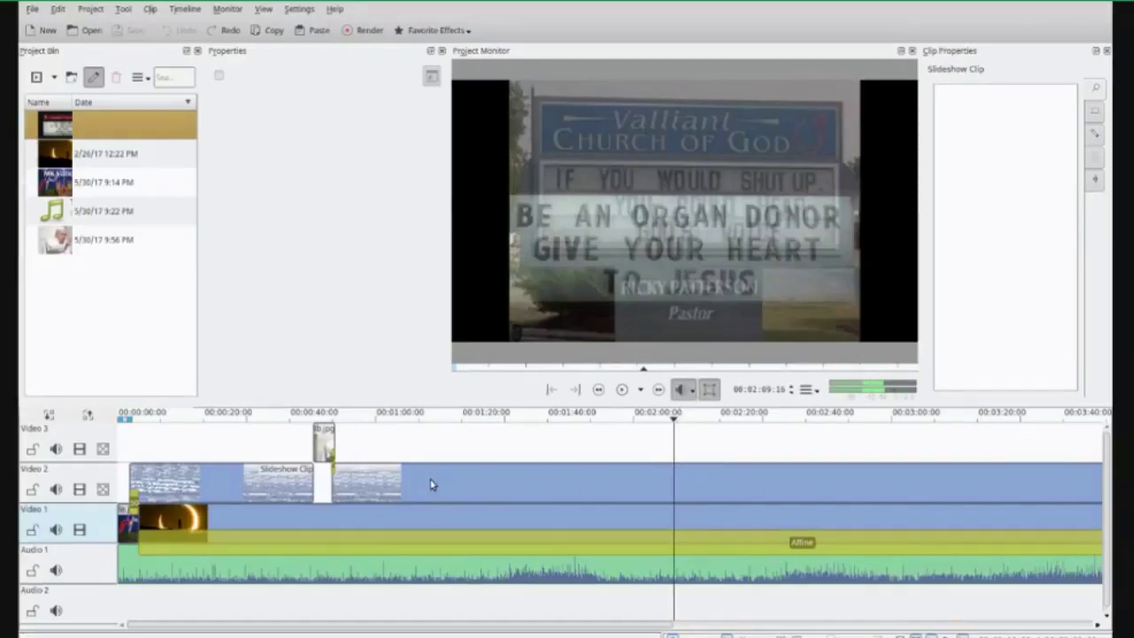
left_click(374, 439)
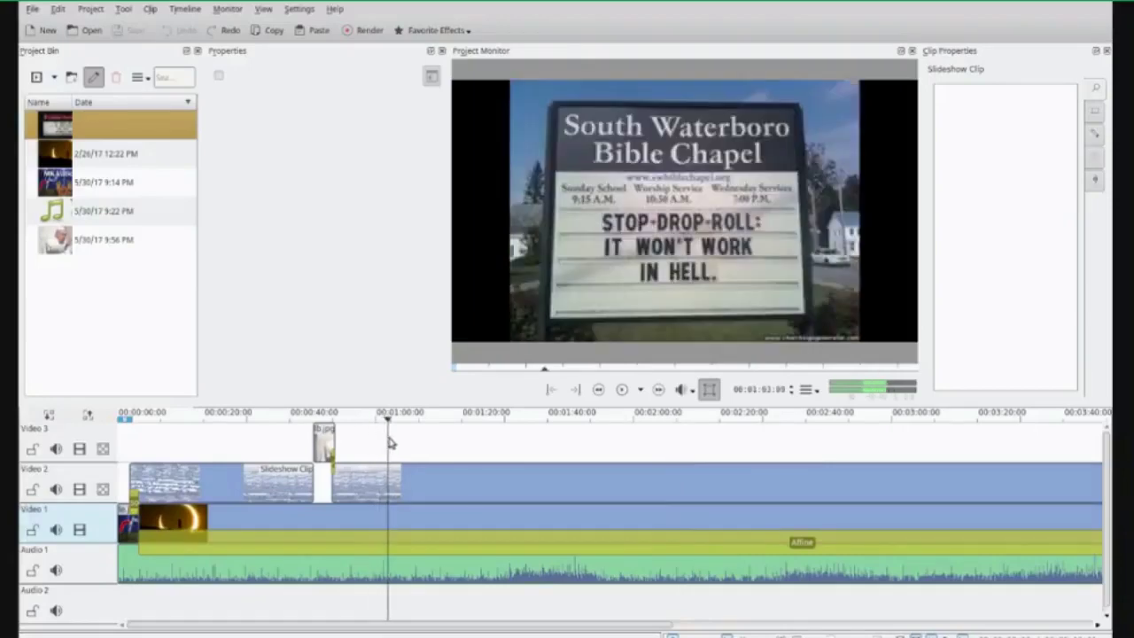
left_click(684, 440)
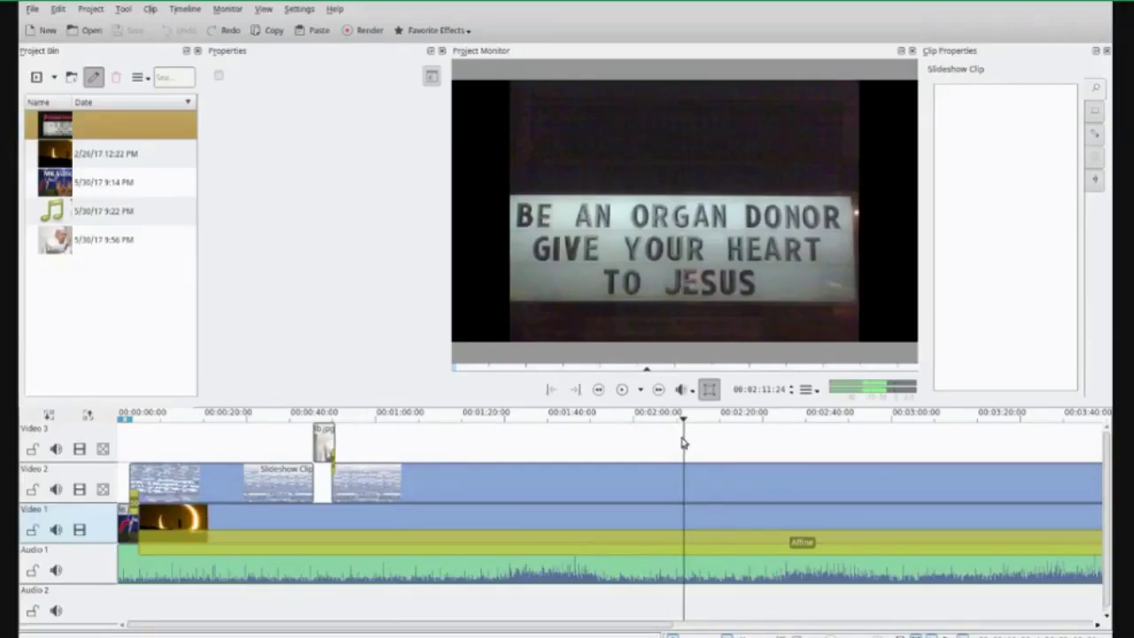
left_click_drag(684, 416, 663, 417)
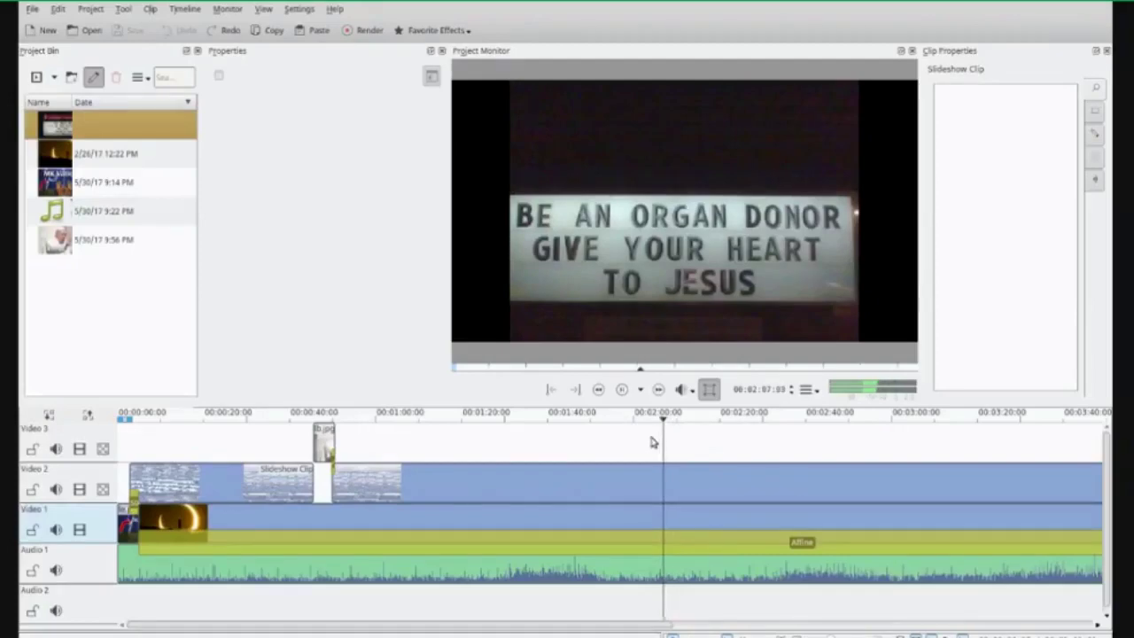
key("space")
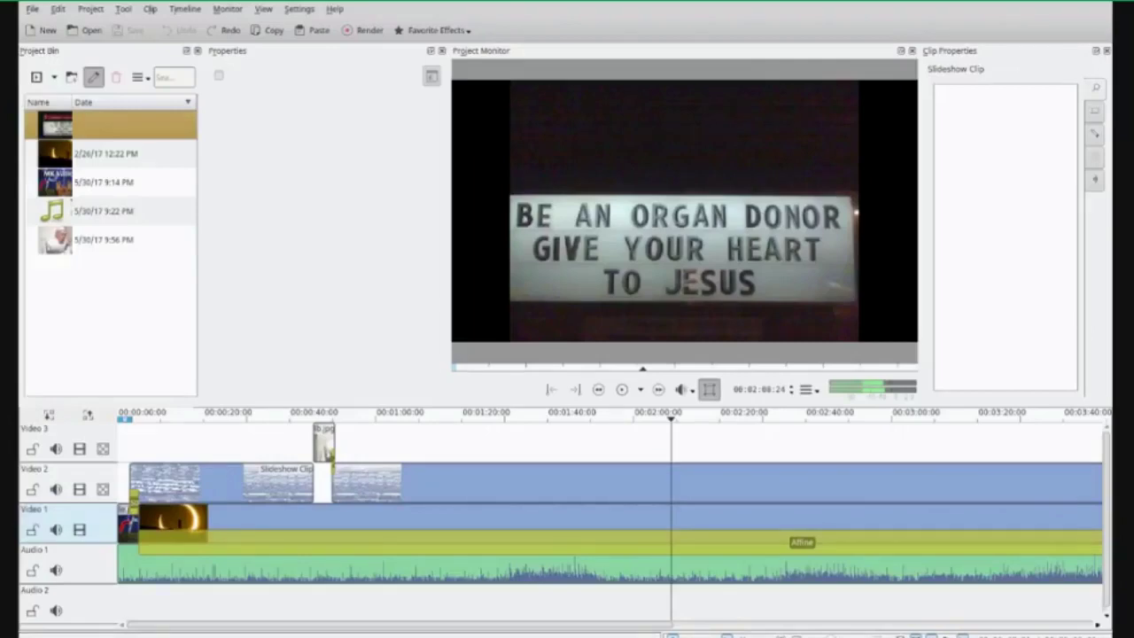
Step: Return to the start of the pope image clip, scrub across its cut and play it from 00:00:45:09
left_click(305, 433)
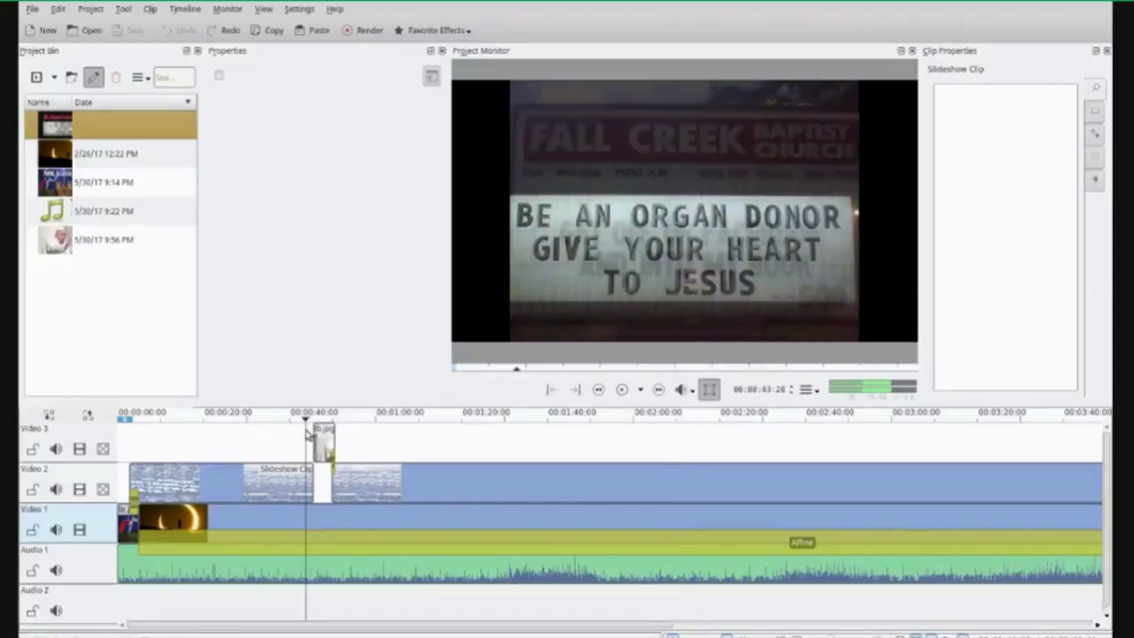
left_click_drag(306, 433, 314, 438)
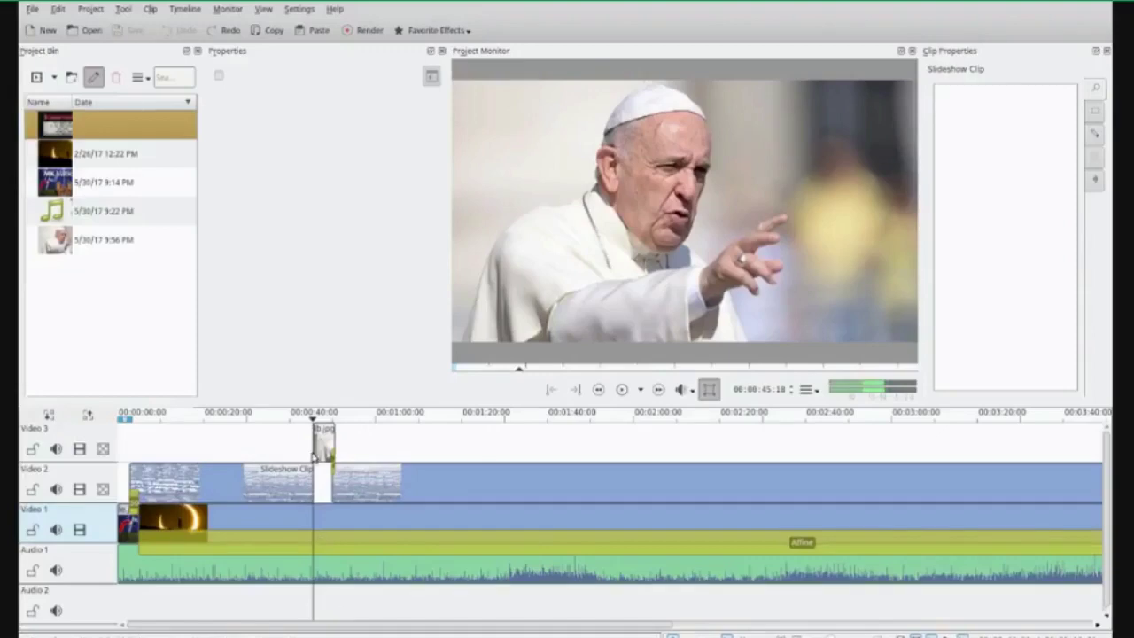
left_click_drag(316, 439, 312, 436)
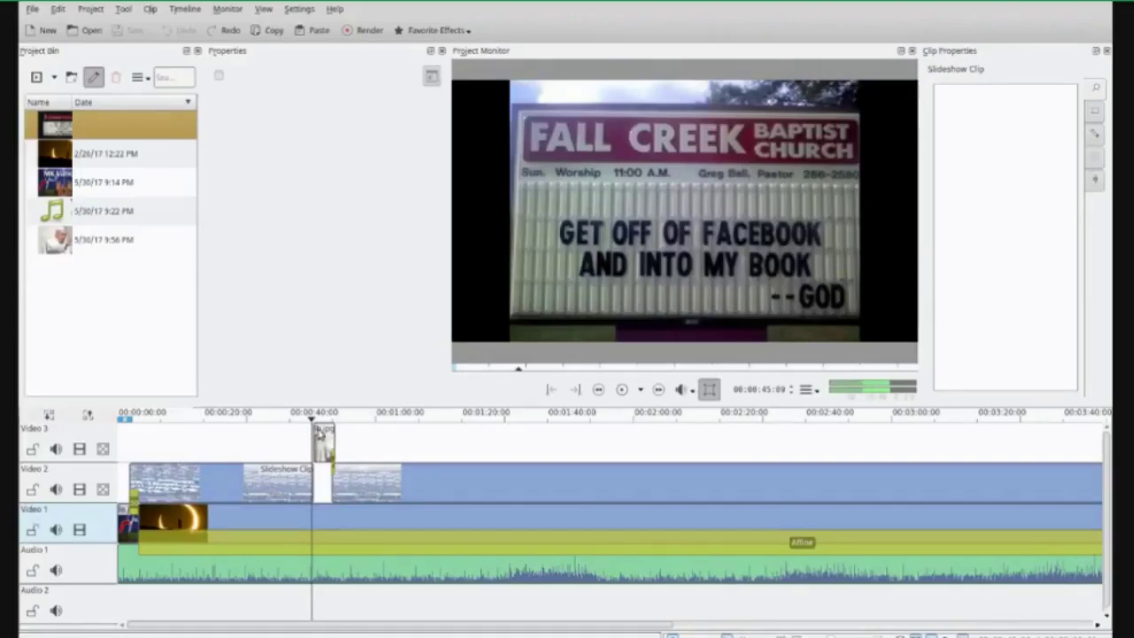
key("space")
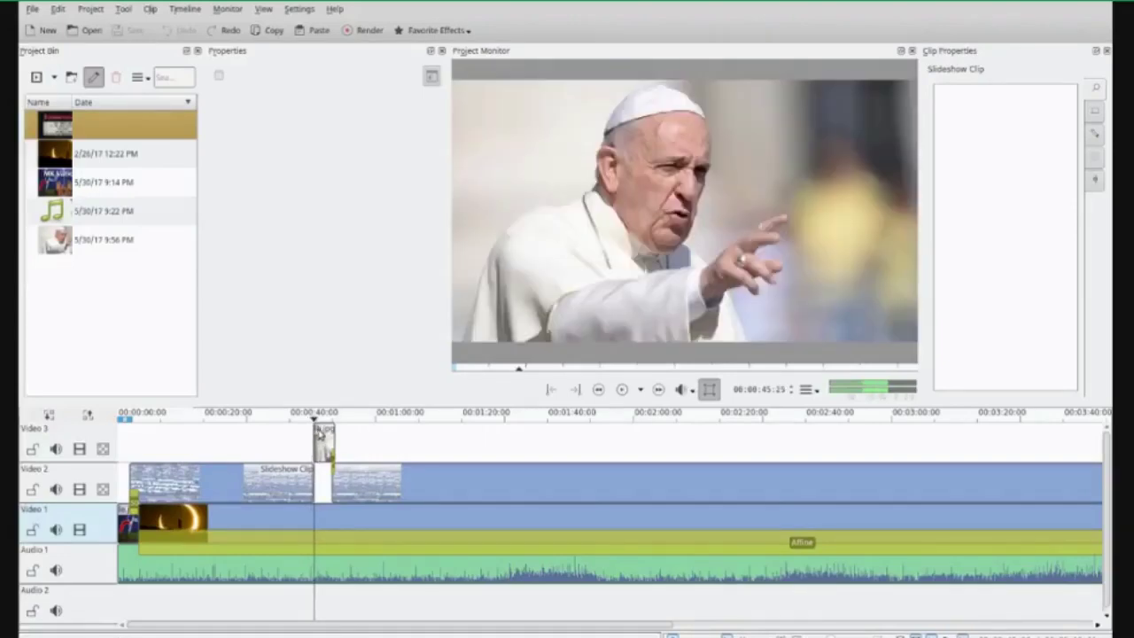